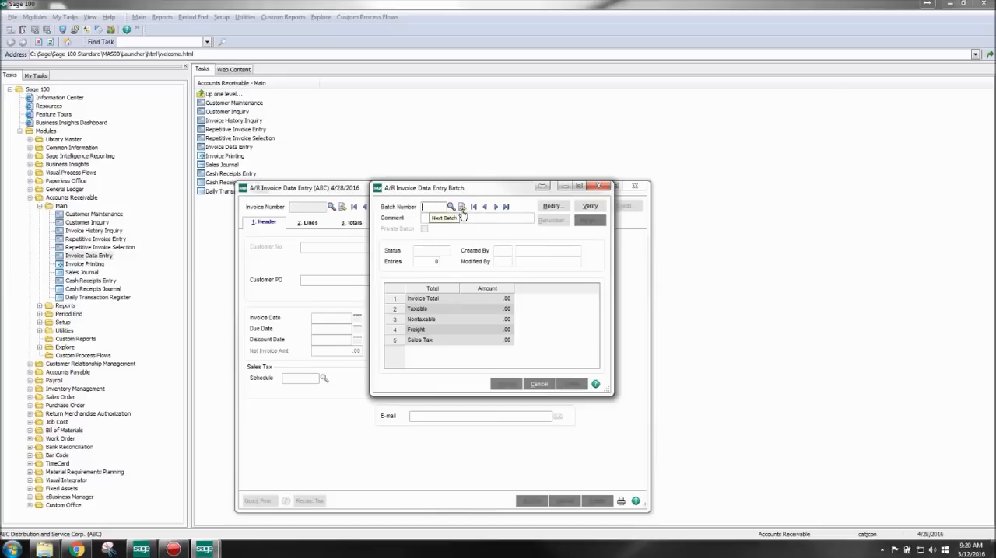
- Create a new invoice data entry batch and start an invoice in it with the next invoice number
{"action": "left_click", "coordinate": [461, 210]}
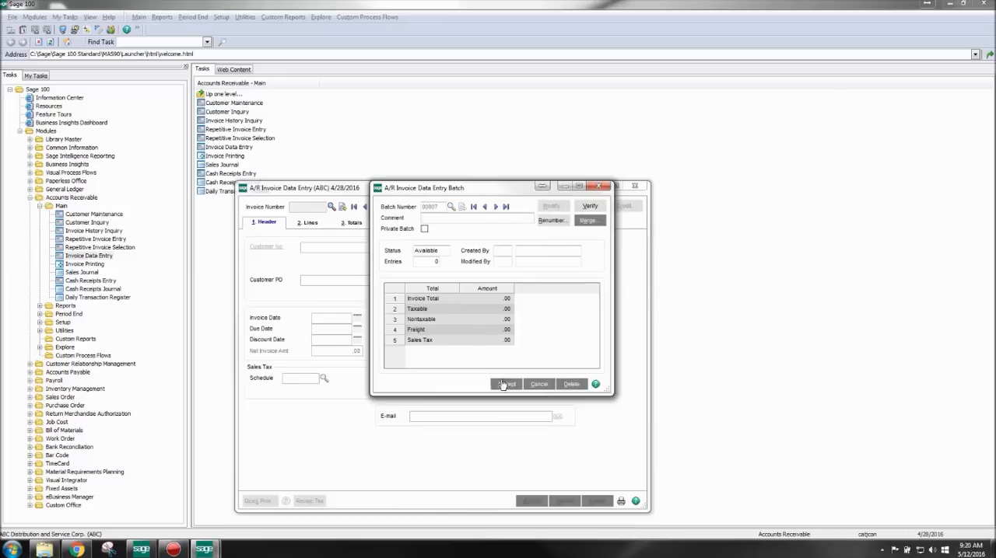
{"action": "left_click", "coordinate": [506, 384]}
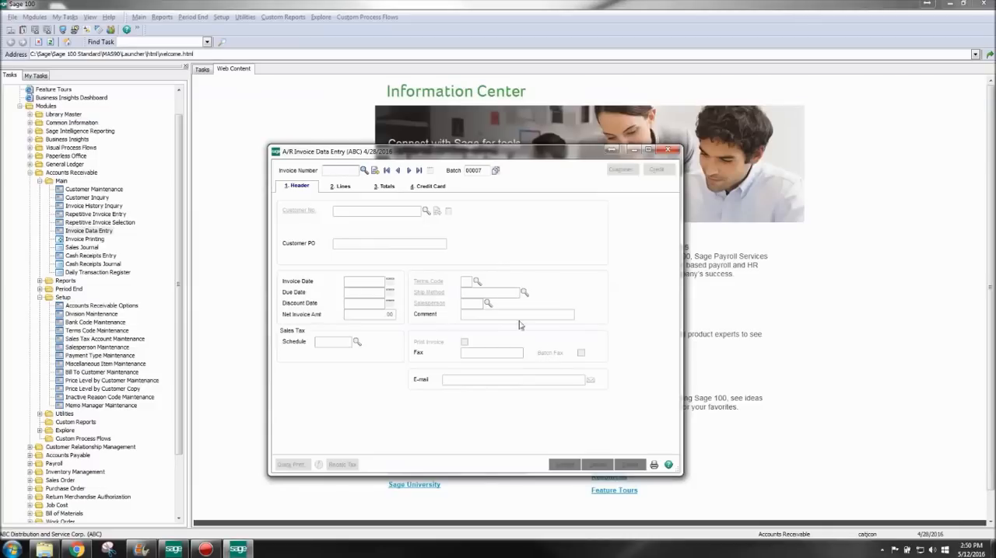
{"action": "left_click", "coordinate": [375, 170]}
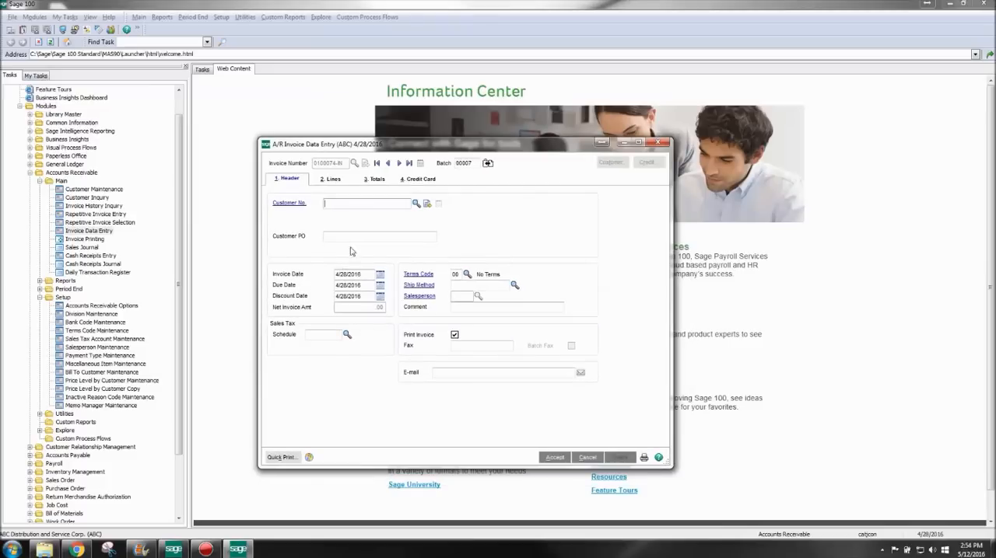
- Assign Orange Door & Window Co. as the invoice's customer from the customer list
{"action": "left_click", "coordinate": [416, 204]}
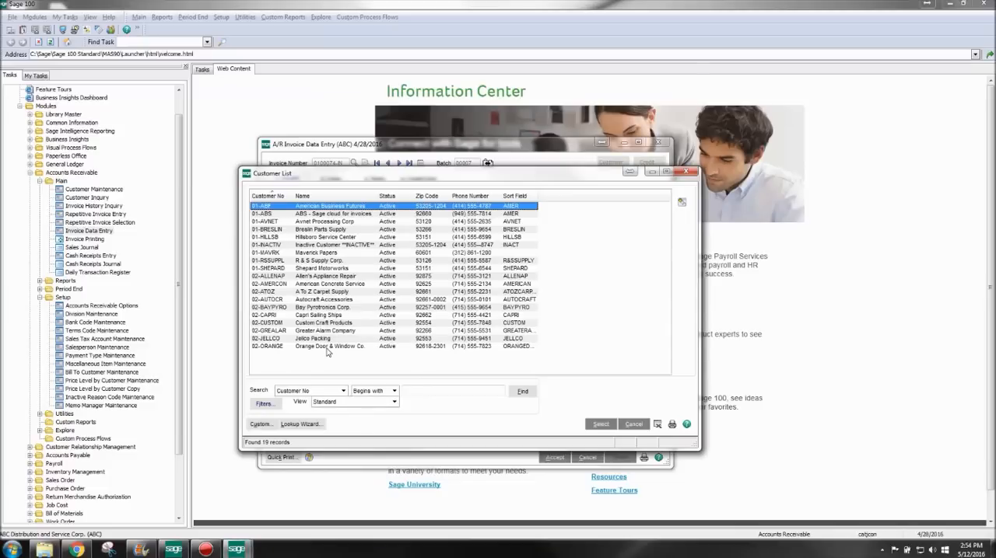
{"action": "left_click", "coordinate": [326, 347]}
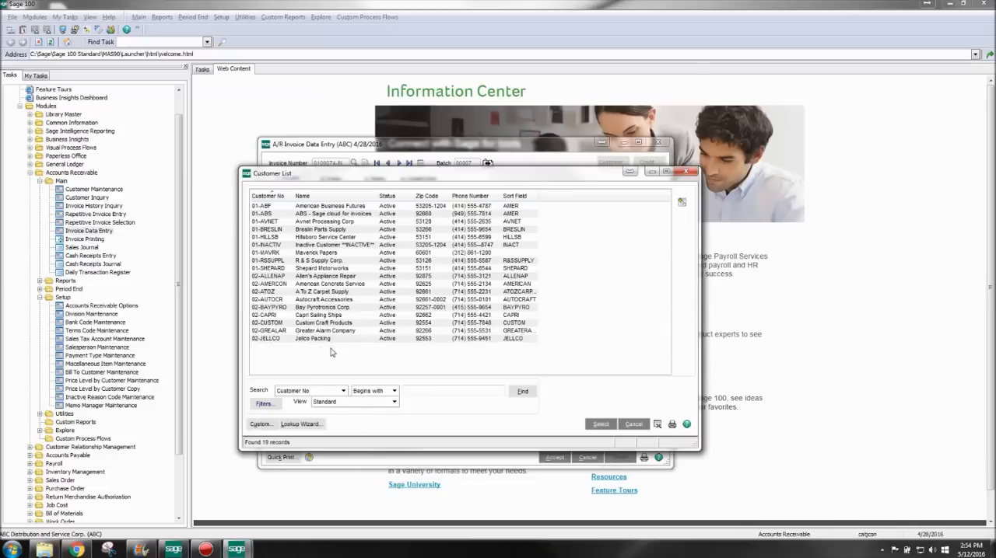
{"action": "left_click", "coordinate": [595, 423]}
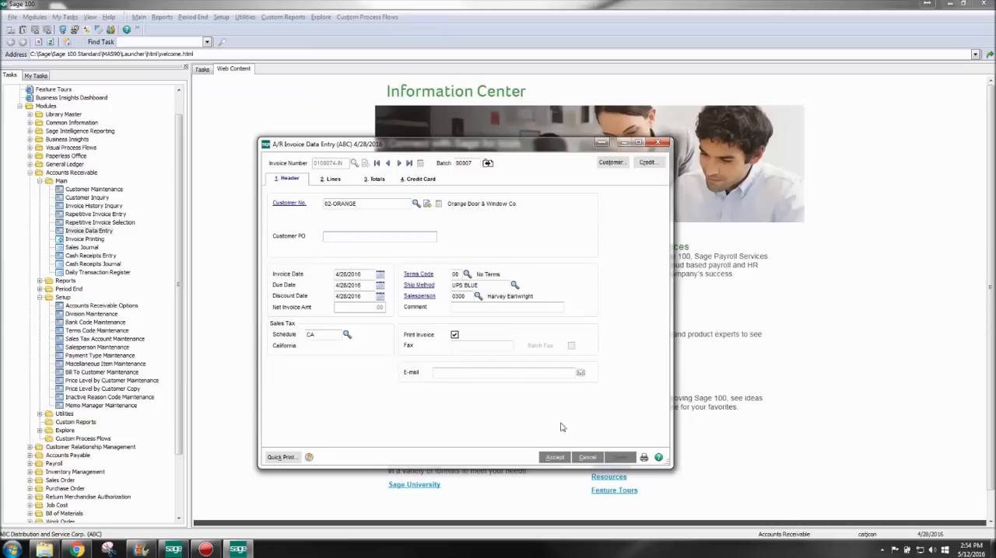
- Add a line for item WIDGET with quantity 1 and accept the invoice after checking its totals
{"action": "left_click", "coordinate": [331, 181]}
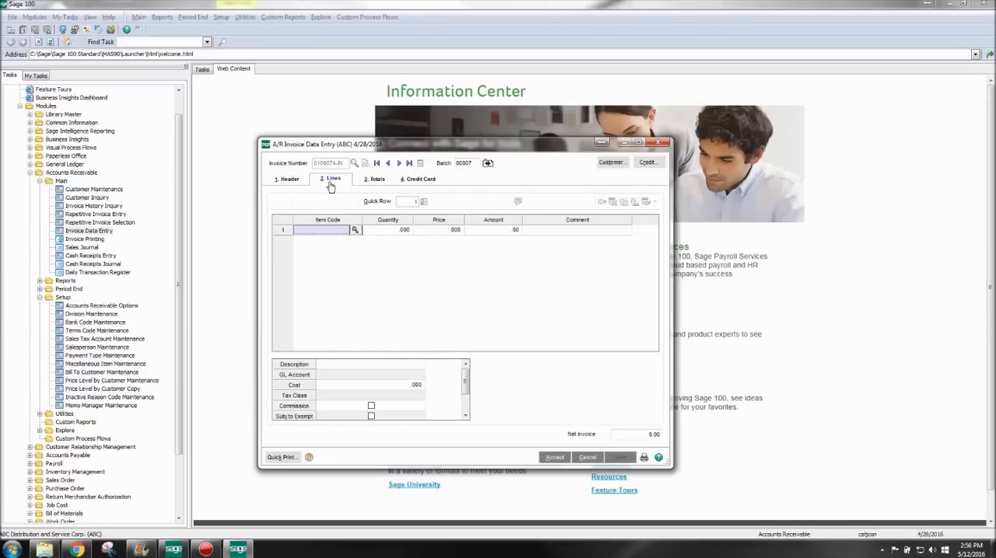
{"action": "left_click", "coordinate": [354, 231]}
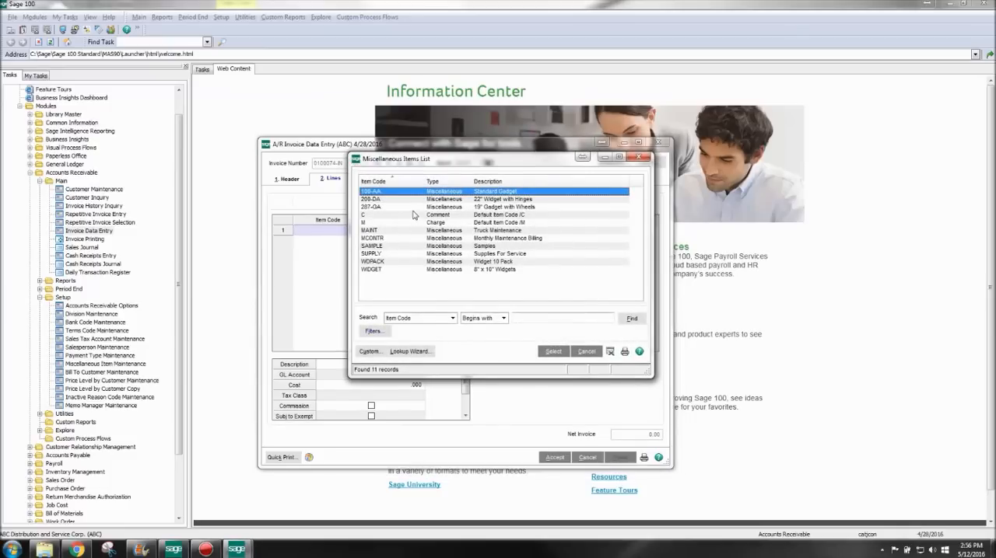
{"action": "left_click", "coordinate": [444, 270]}
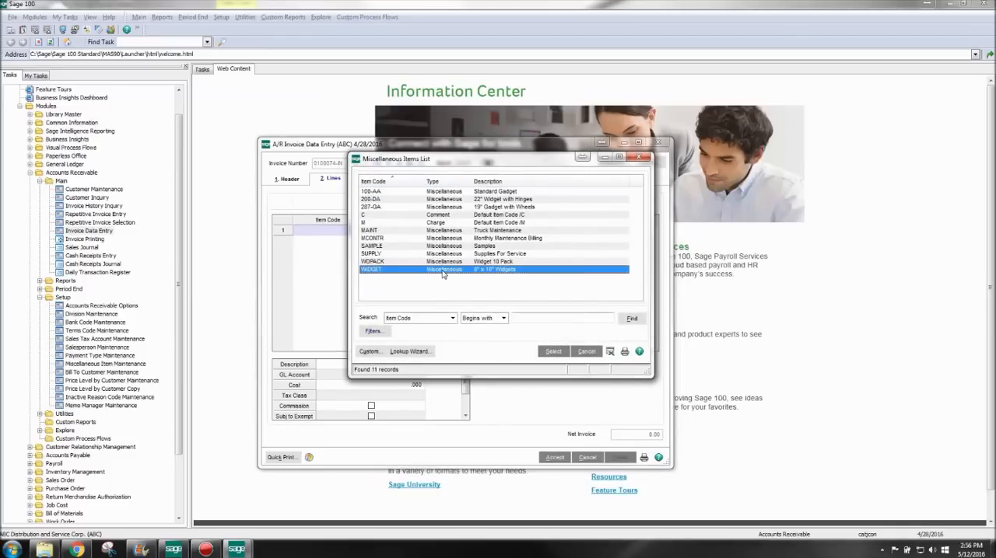
{"action": "left_click", "coordinate": [551, 351]}
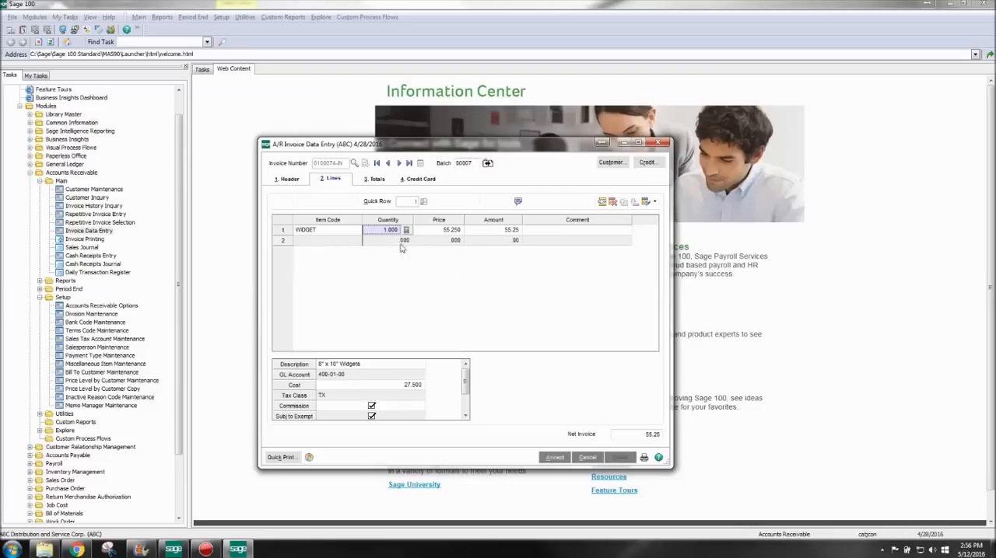
{"action": "left_click", "coordinate": [553, 459]}
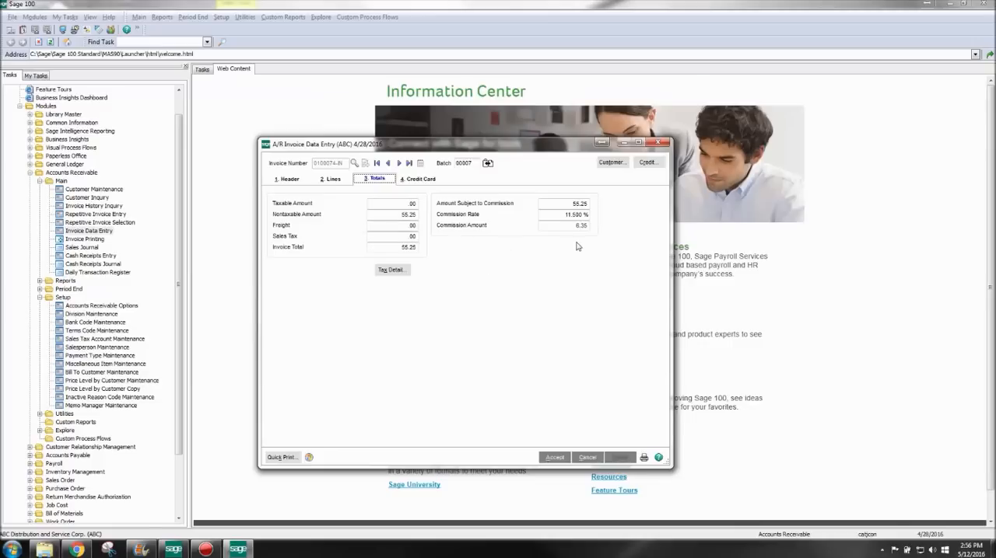
{"action": "left_click", "coordinate": [554, 457]}
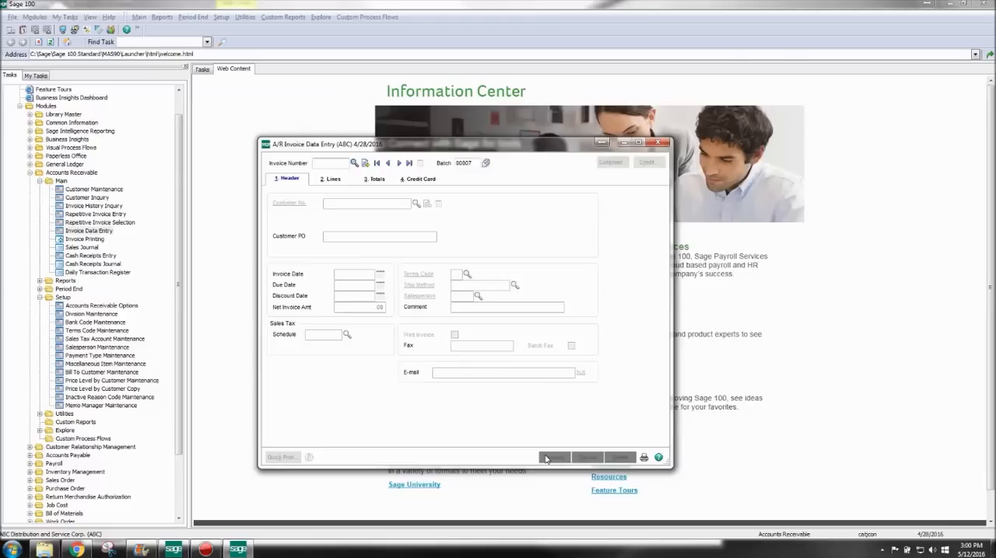
- Preview the invoices of batch 00007 with the STANDARD form code, and close the preview
{"action": "left_click", "coordinate": [645, 457]}
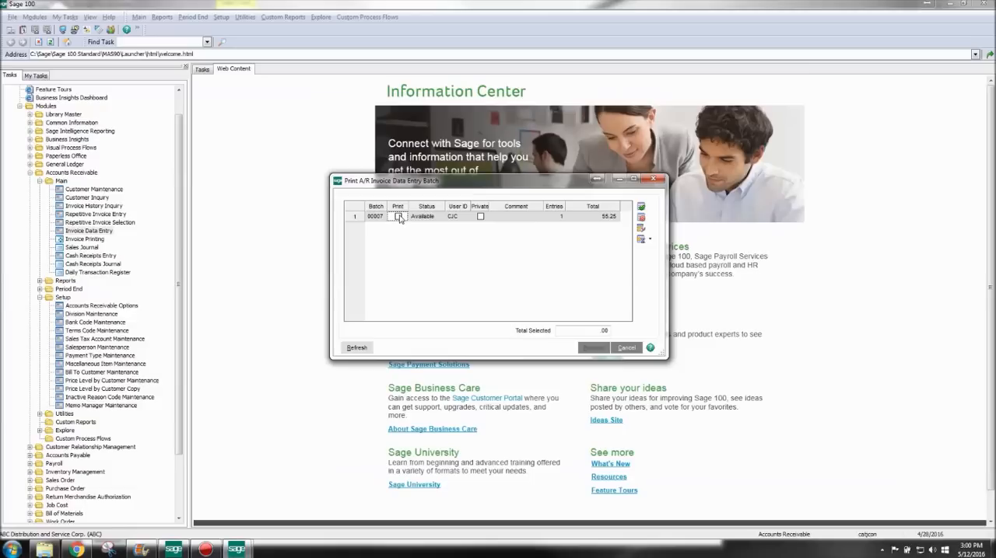
{"action": "left_click", "coordinate": [399, 217]}
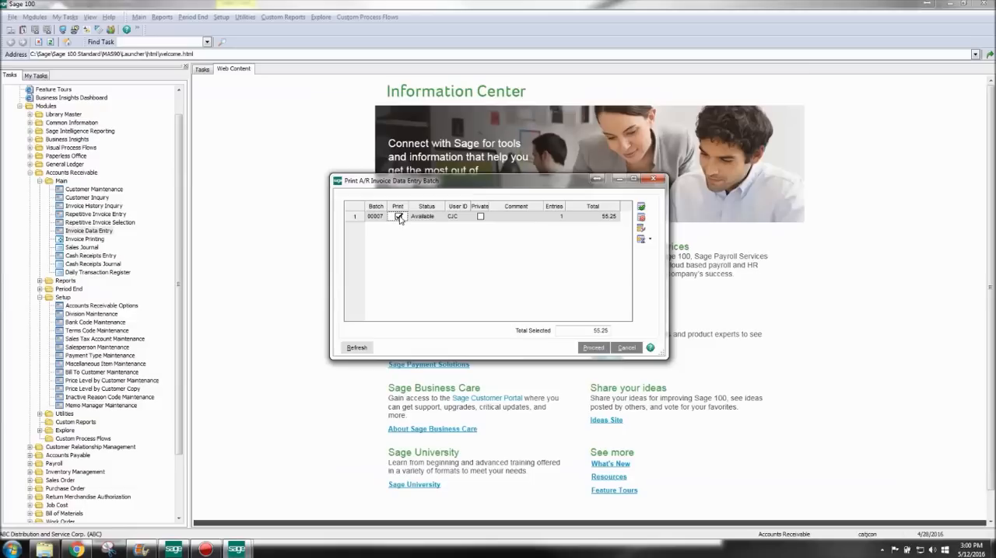
{"action": "left_click", "coordinate": [593, 348]}
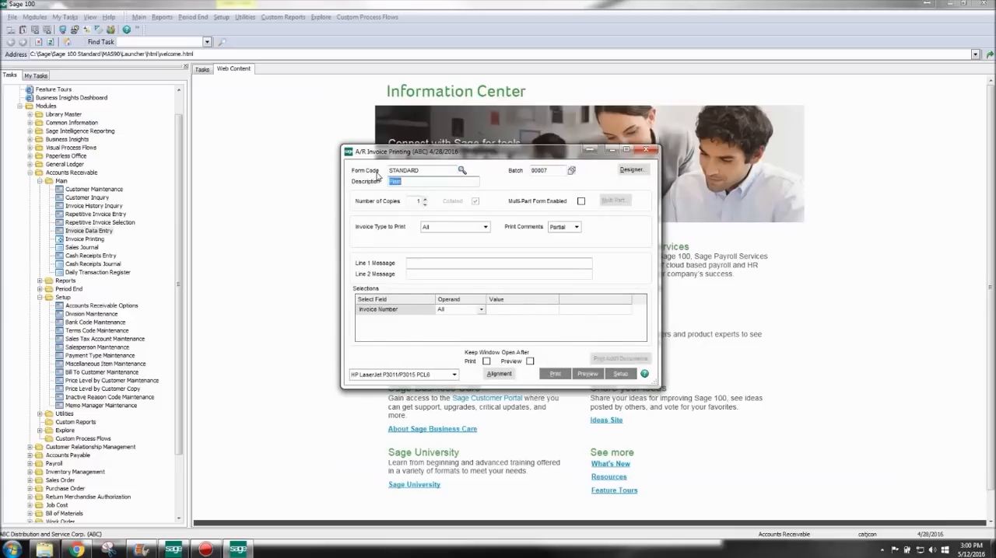
{"action": "left_click", "coordinate": [588, 375]}
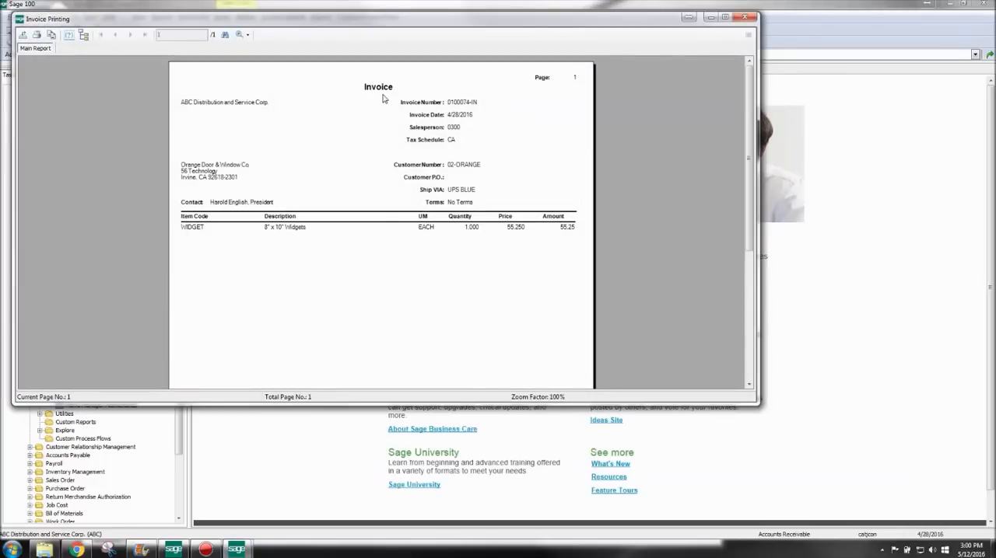
{"action": "left_click", "coordinate": [743, 17]}
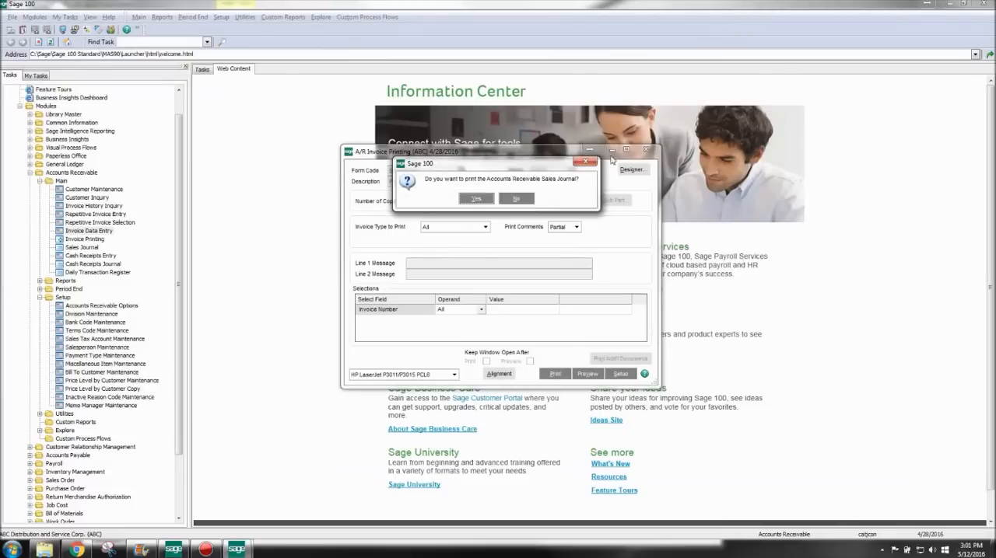
- Preview the Accounts Receivable Sales Journal for batch 00007 with posting date 5/31/2020
{"action": "left_click", "coordinate": [477, 201]}
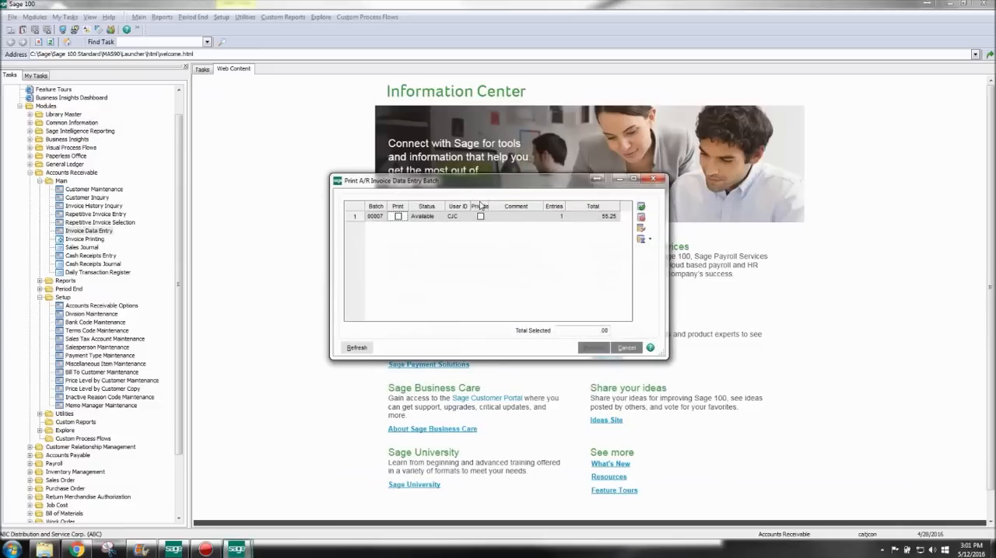
{"action": "left_click", "coordinate": [399, 217]}
{"action": "left_click", "coordinate": [593, 348]}
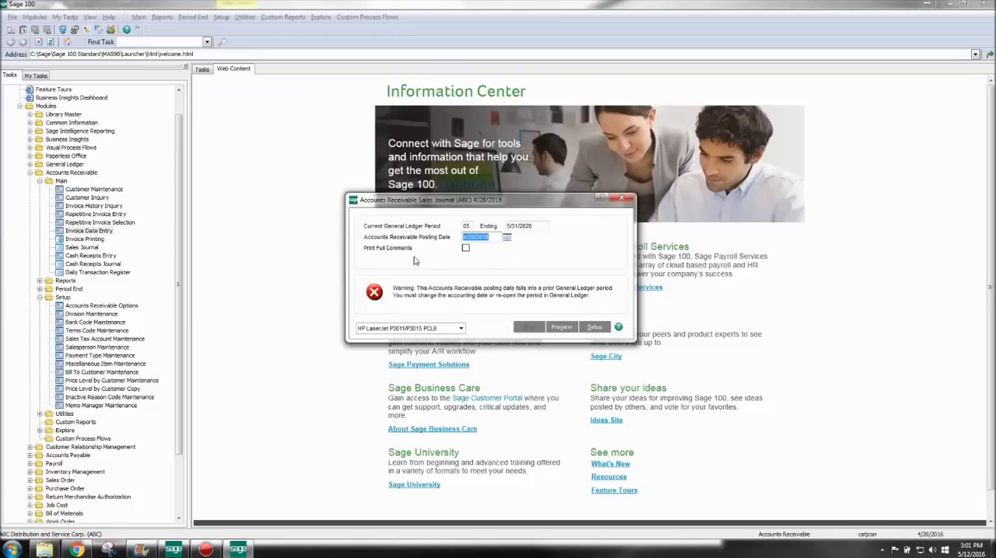
{"action": "type", "text": "5/31/2020"}
{"action": "left_click", "coordinate": [562, 327]}
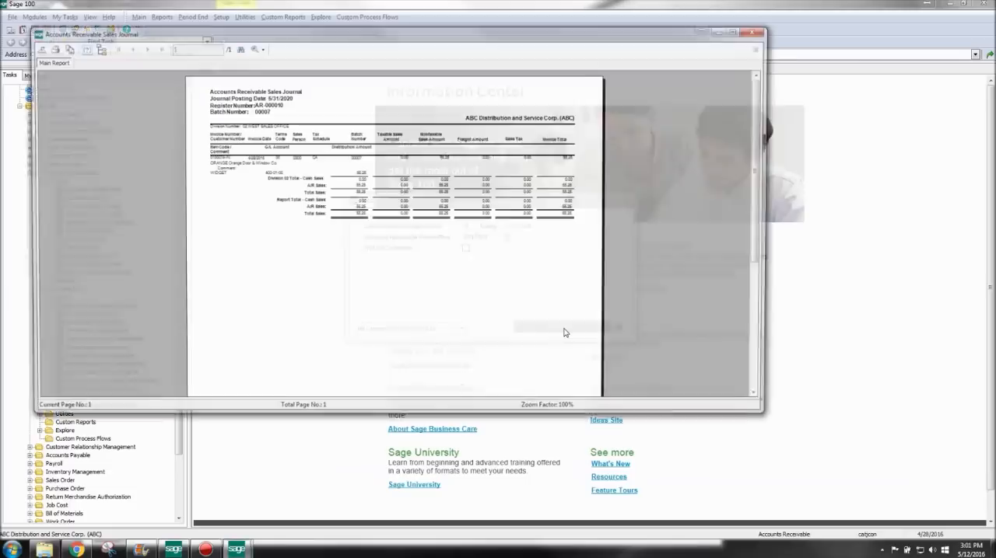
- Examine the Sales Journal at 150% zoom and its Recap By Division, closing both previews
{"action": "left_click", "coordinate": [261, 48]}
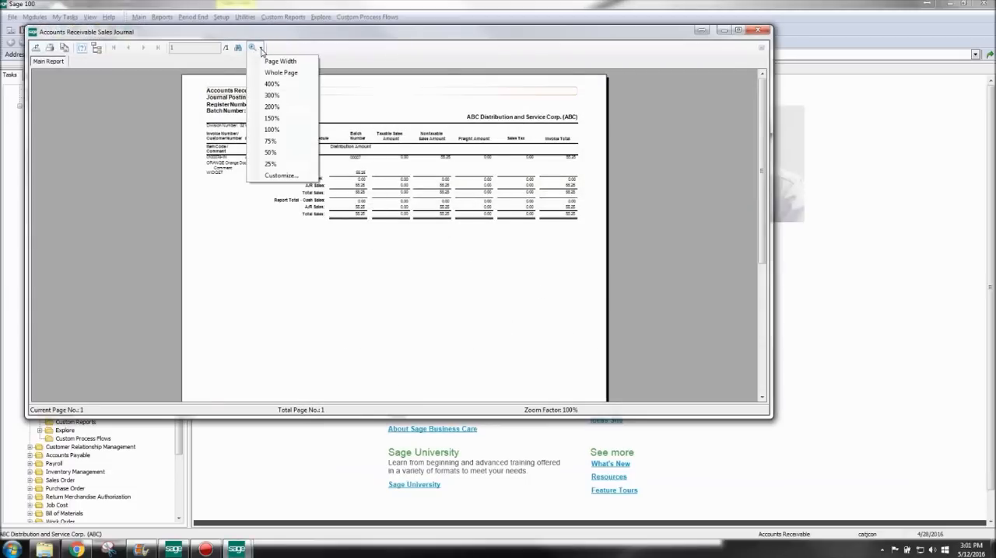
{"action": "left_click", "coordinate": [287, 118]}
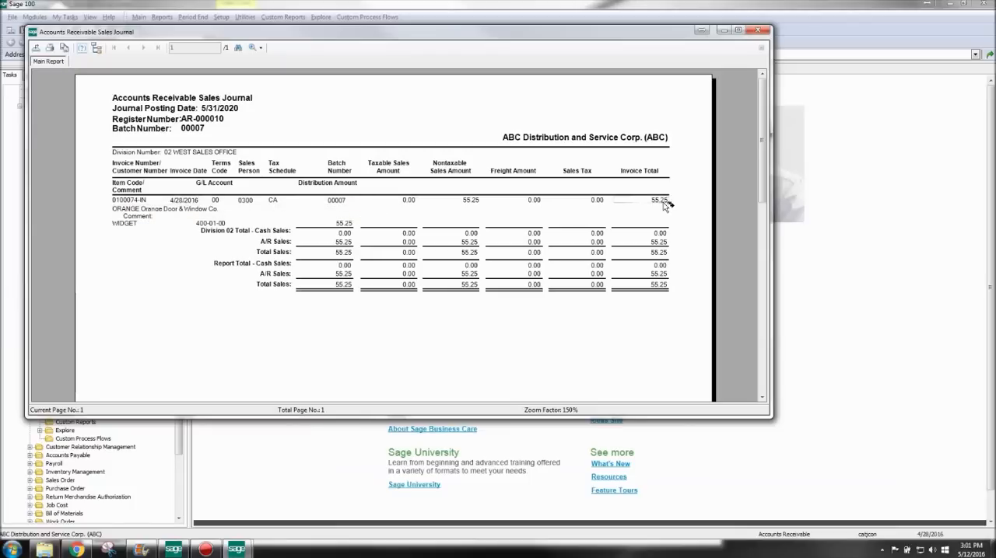
{"action": "left_click", "coordinate": [759, 31]}
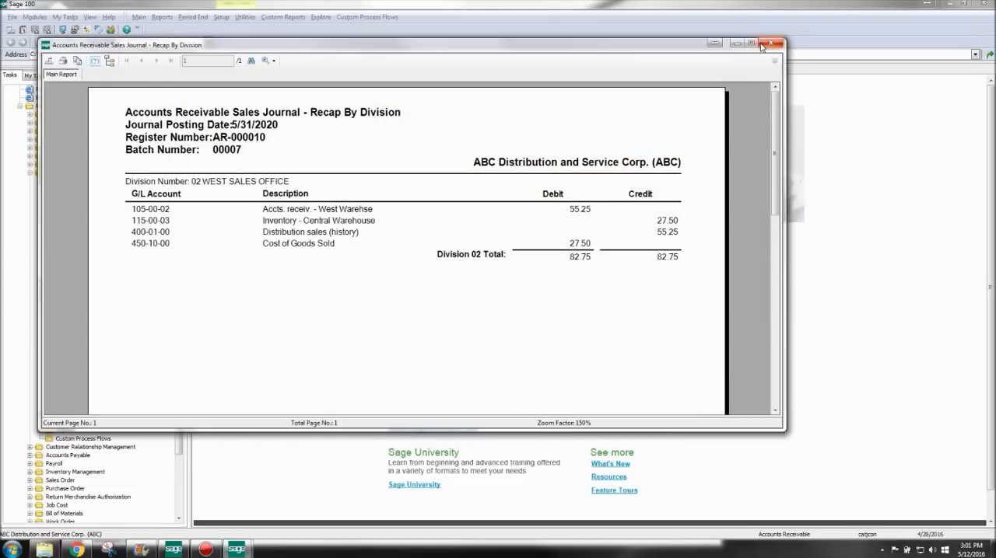
{"action": "left_click", "coordinate": [770, 43]}
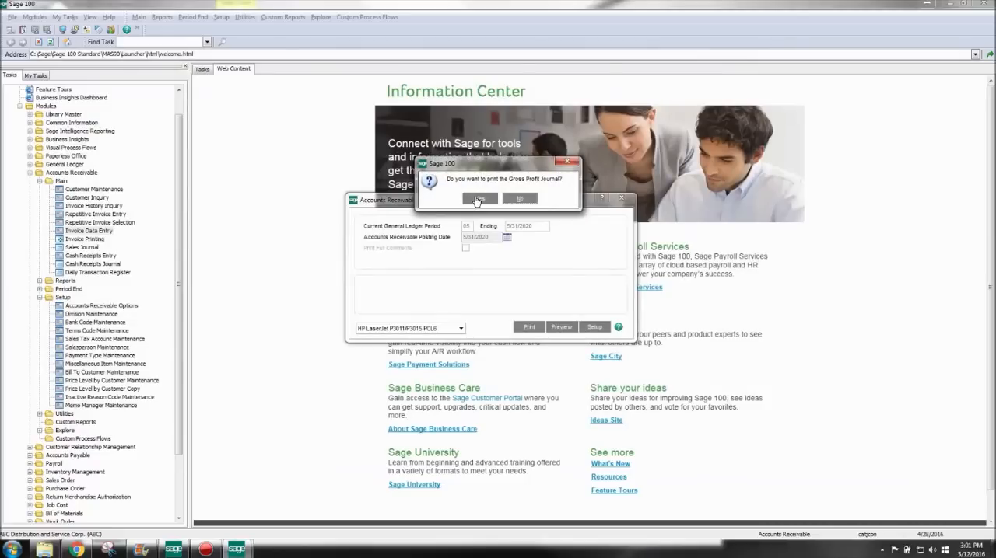
- Preview the Gross Profit Journal and update the Accounts Receivable Sales Journal
{"action": "left_click", "coordinate": [476, 199]}
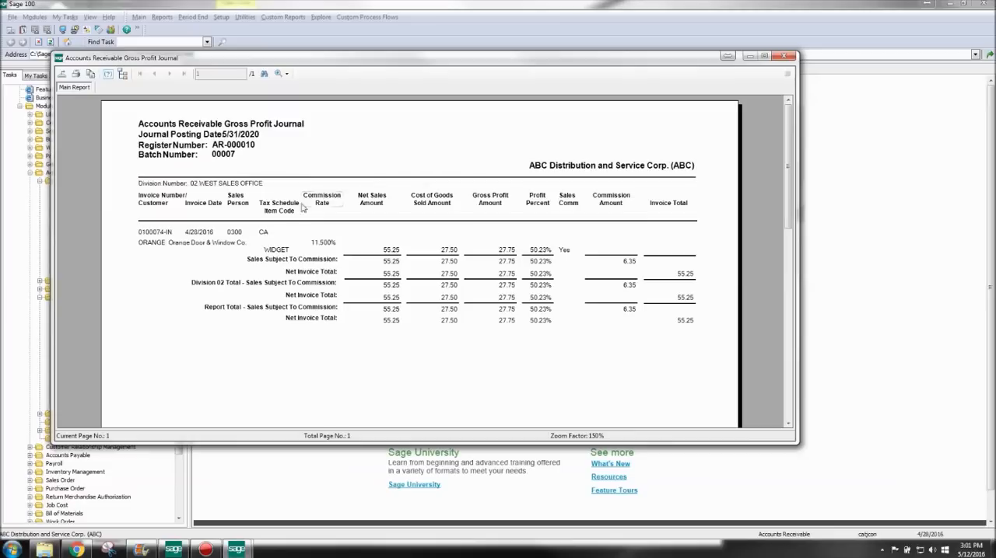
{"action": "left_click", "coordinate": [786, 56]}
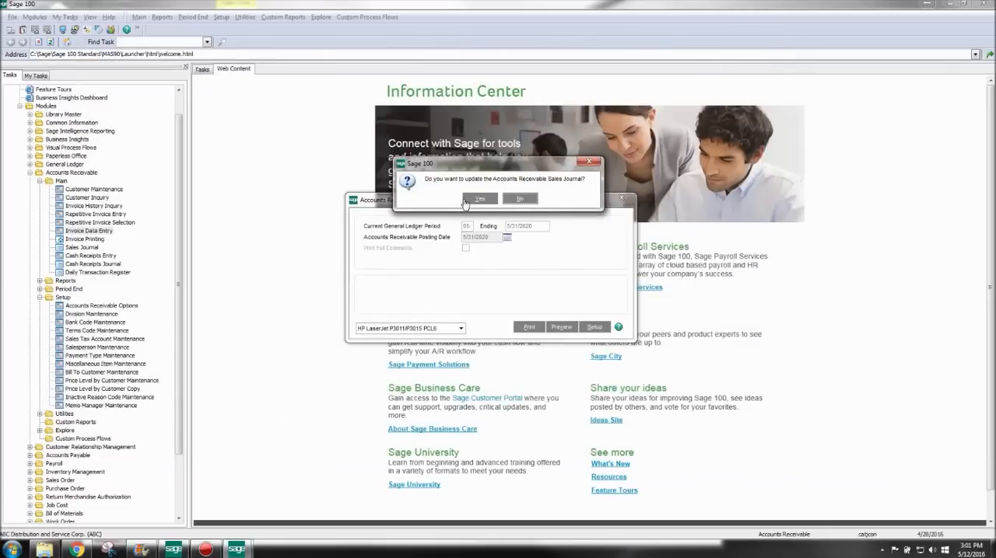
{"action": "left_click", "coordinate": [483, 201]}
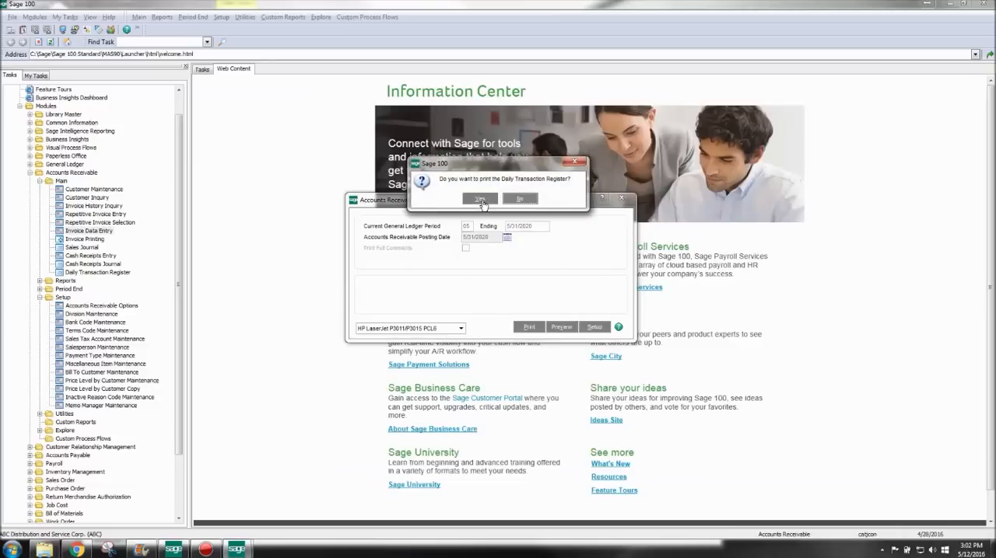
- Preview the Daily Transaction Register without full comments, and update it
{"action": "left_click", "coordinate": [480, 200]}
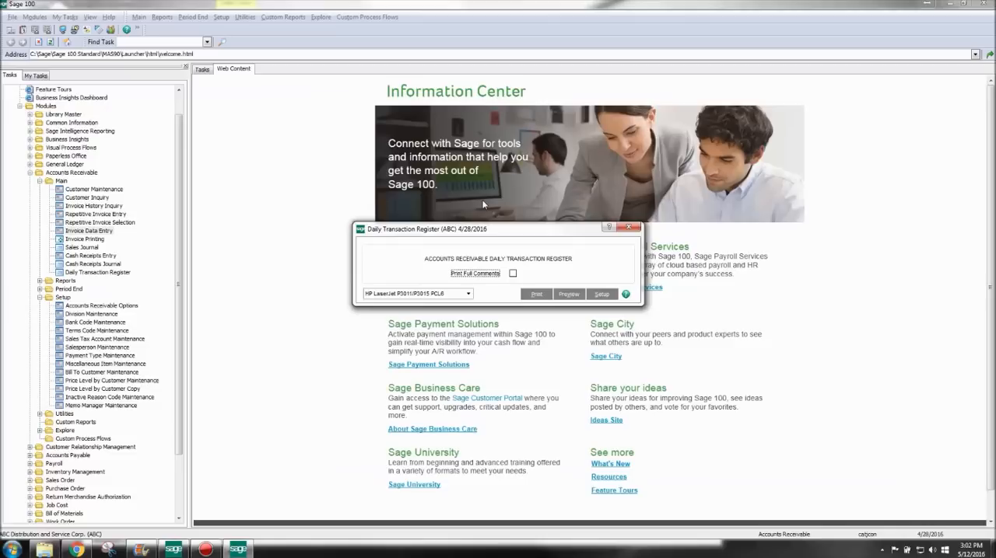
{"action": "left_click", "coordinate": [571, 294]}
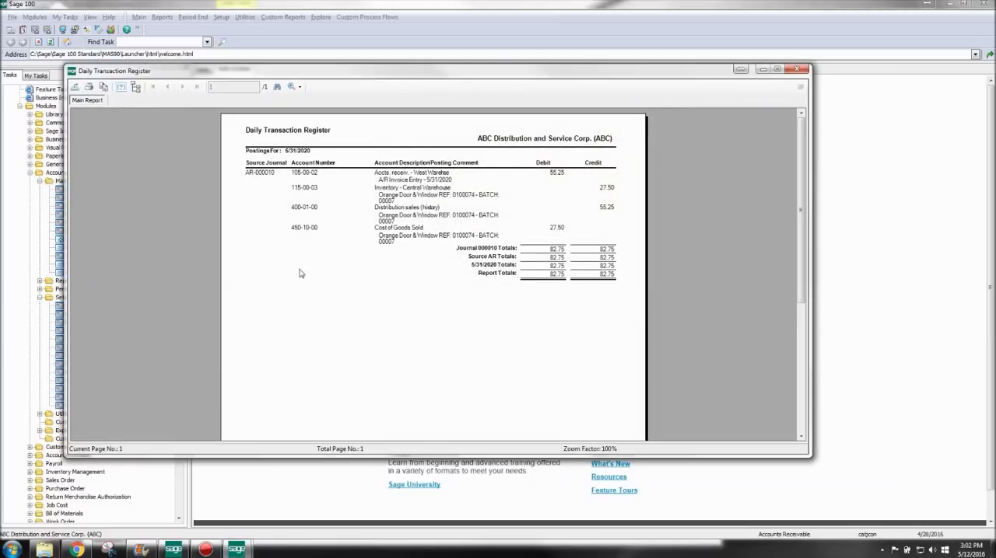
{"action": "left_click", "coordinate": [796, 69]}
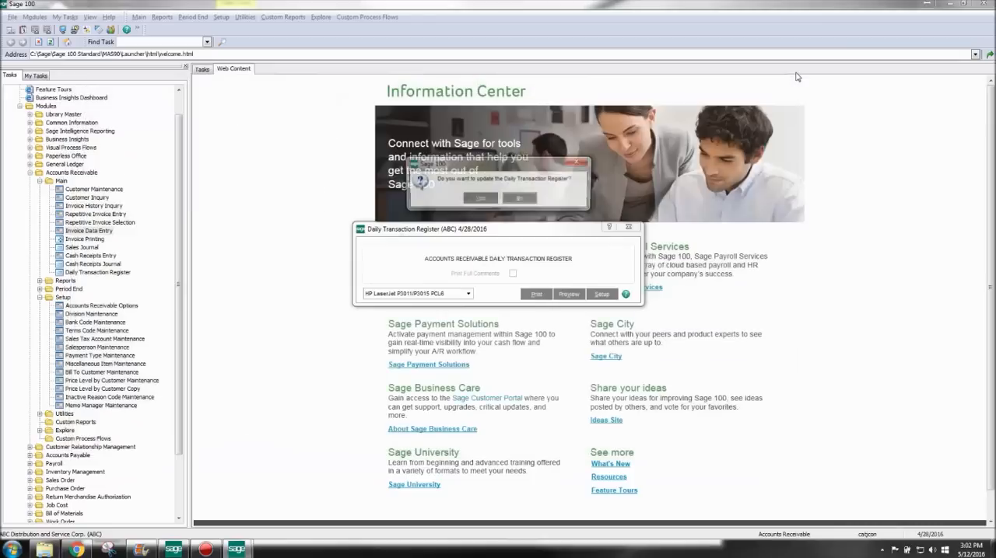
{"action": "left_click", "coordinate": [475, 200]}
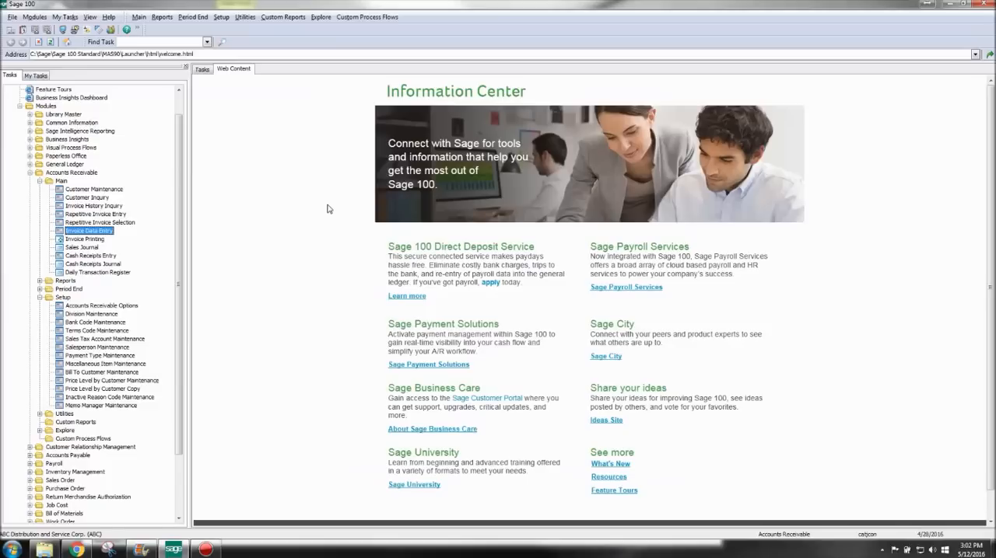
- Look up the newly posted invoice by number in Invoice History Inquiry, examine its main details and line columns, and close the record
{"action": "left_click", "coordinate": [107, 206]}
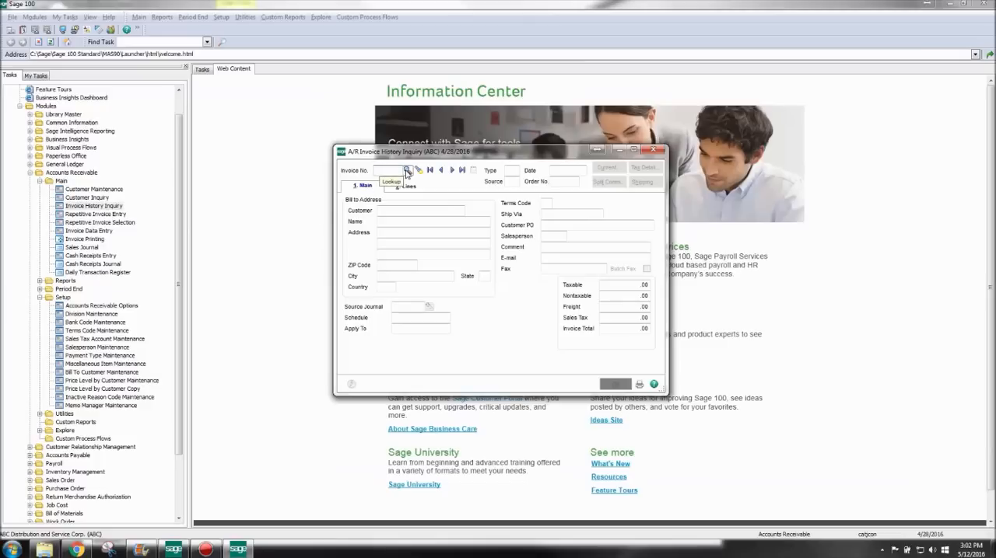
{"action": "type", "text": "0100074"}
{"action": "key", "text": "Tab"}
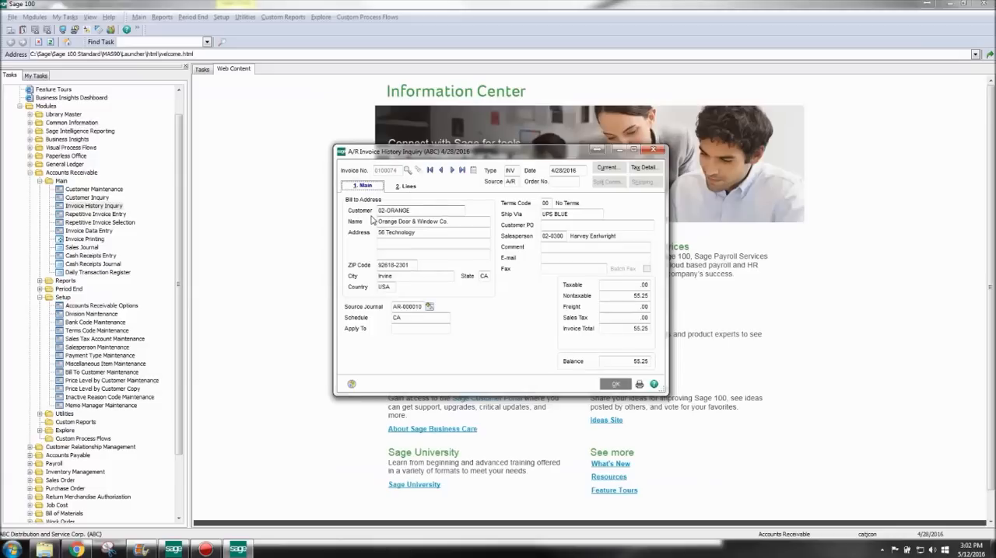
{"action": "left_click", "coordinate": [405, 187]}
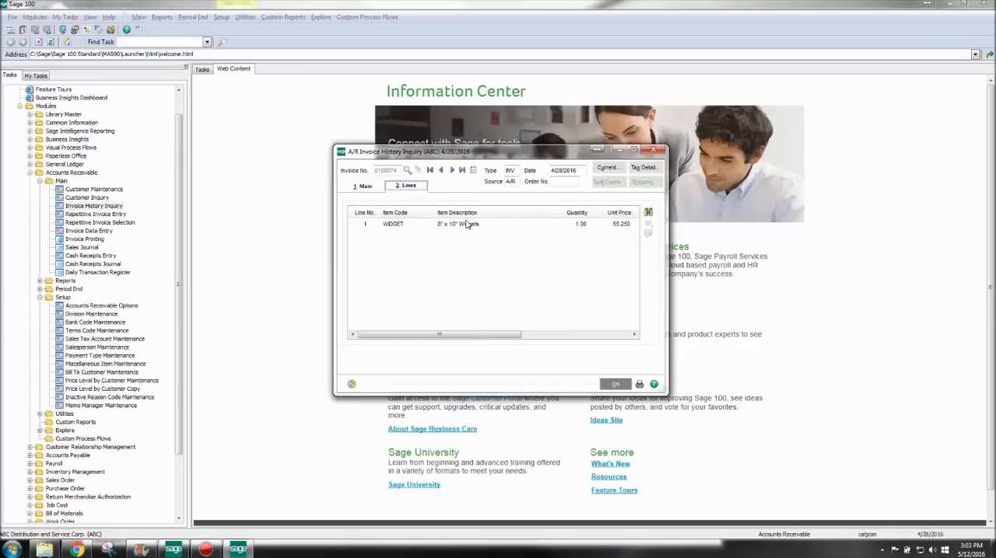
{"action": "left_click_drag", "start_coordinate": [506, 335], "coordinate": [619, 338]}
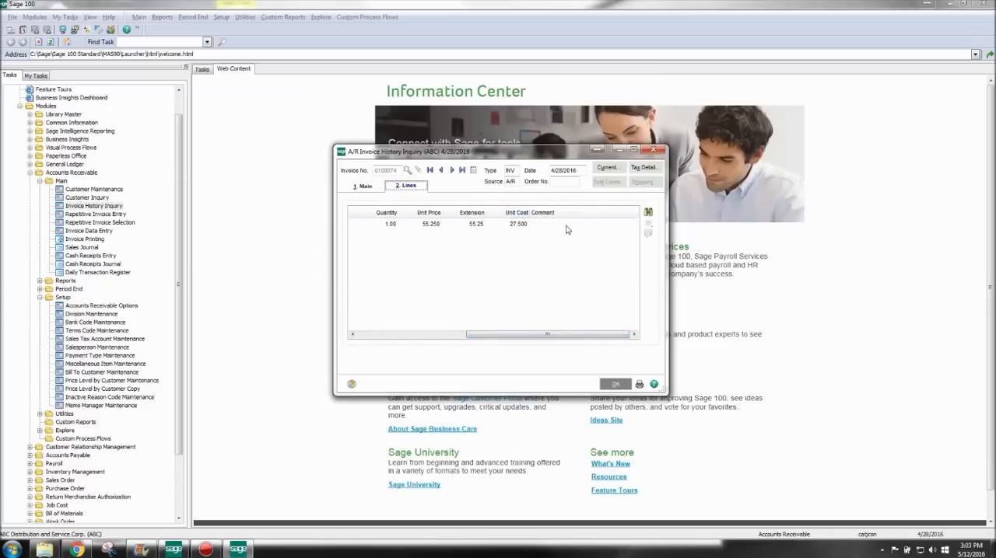
{"action": "left_click", "coordinate": [614, 385]}
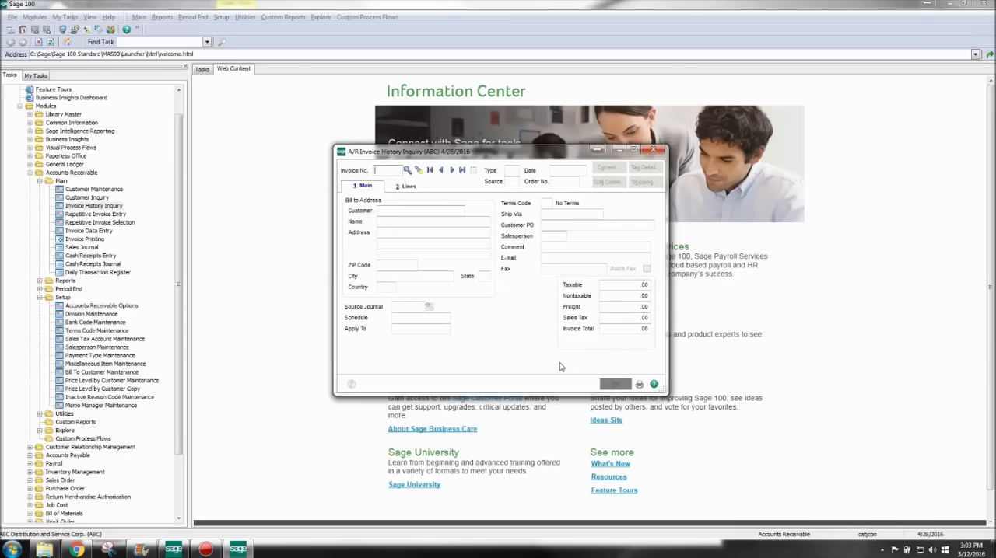